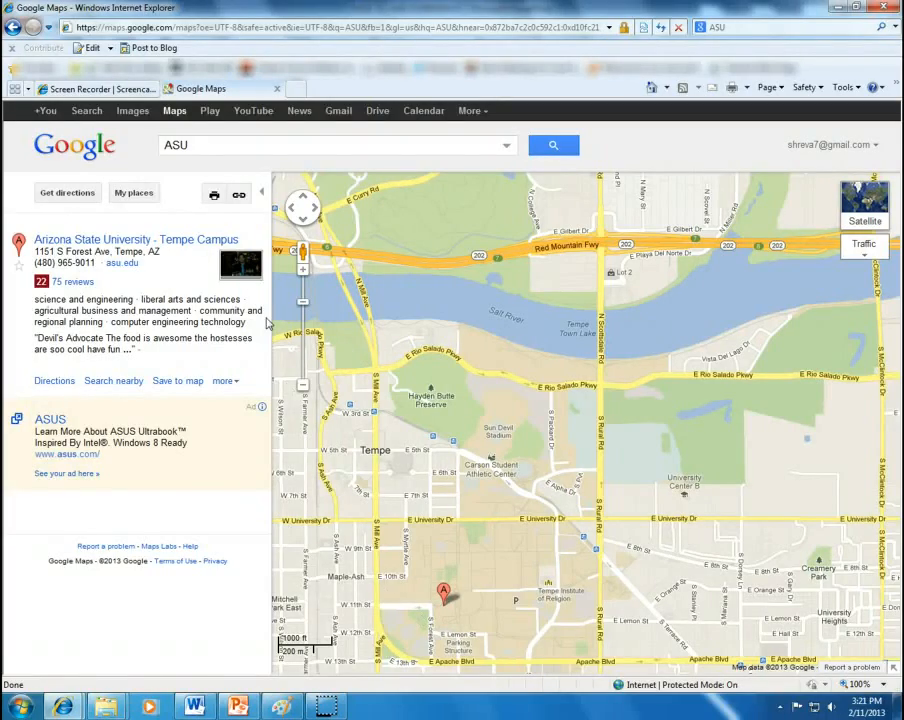
Step: Zoom and pan Google Maps to center Sun Devil Stadium with Rio Salado Pkwy in view
{"action": "scroll", "coordinate": [453, 517], "scroll_direction": "up", "scroll_amount": 1}
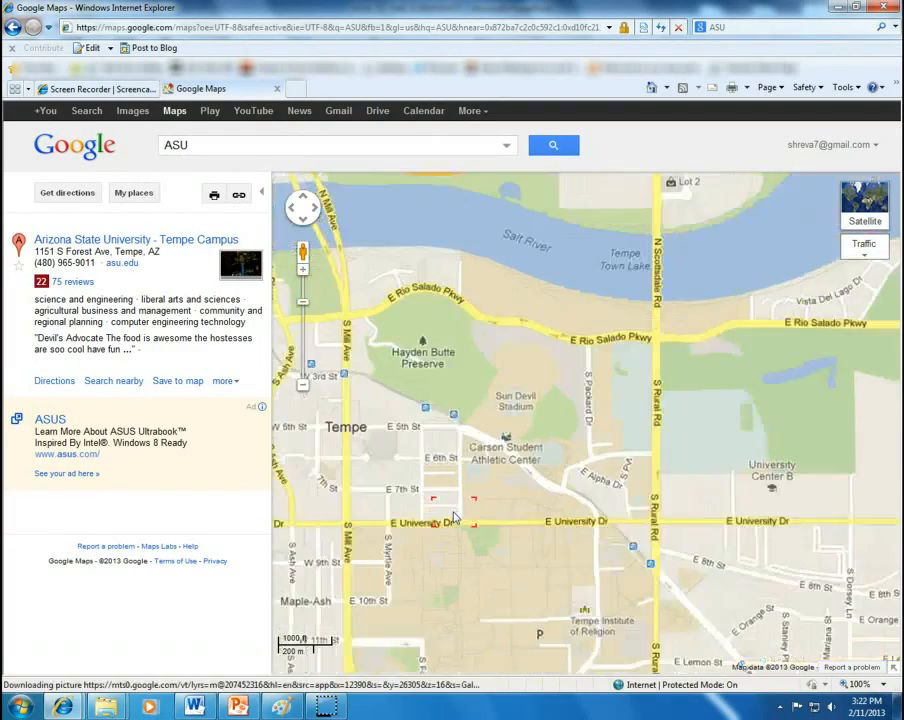
{"action": "scroll", "coordinate": [536, 484], "scroll_direction": "up", "scroll_amount": 1}
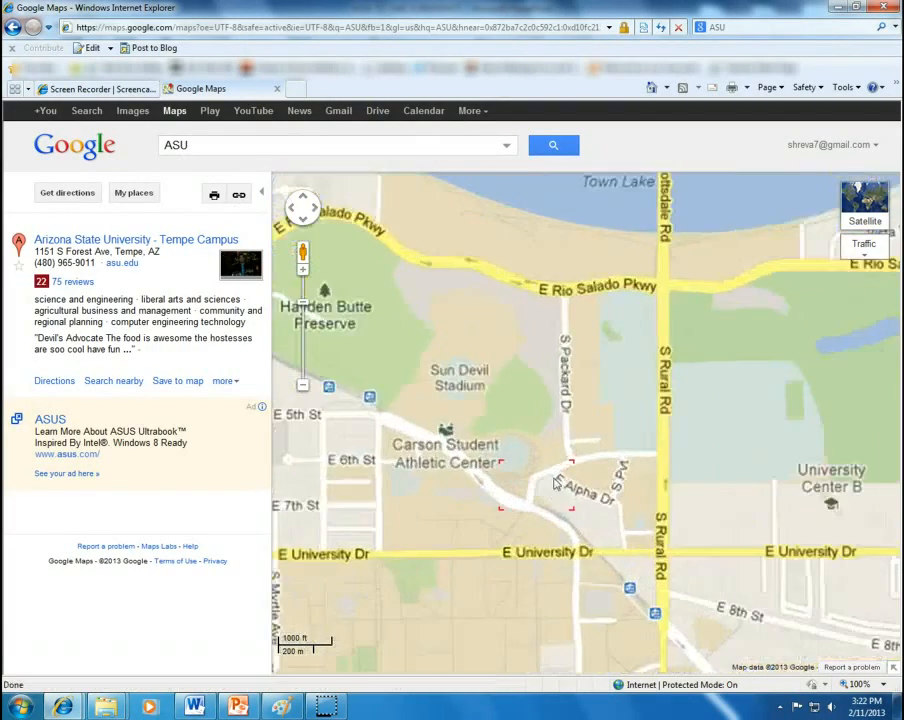
{"action": "left_click_drag", "start_coordinate": [568, 382], "coordinate": [567, 444]}
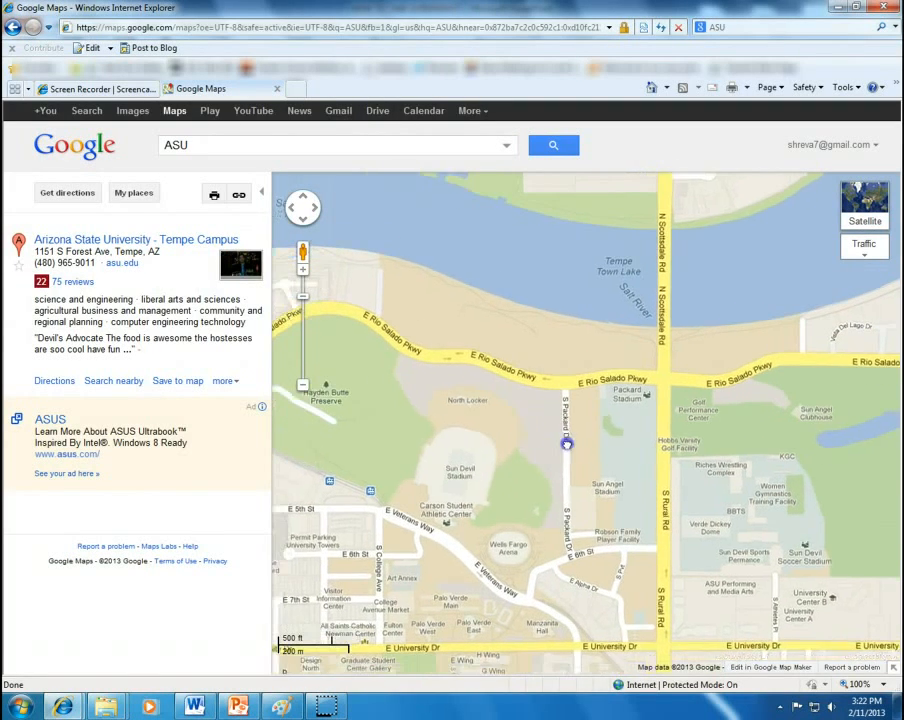
{"action": "scroll", "coordinate": [524, 444], "scroll_direction": "up", "scroll_amount": 3}
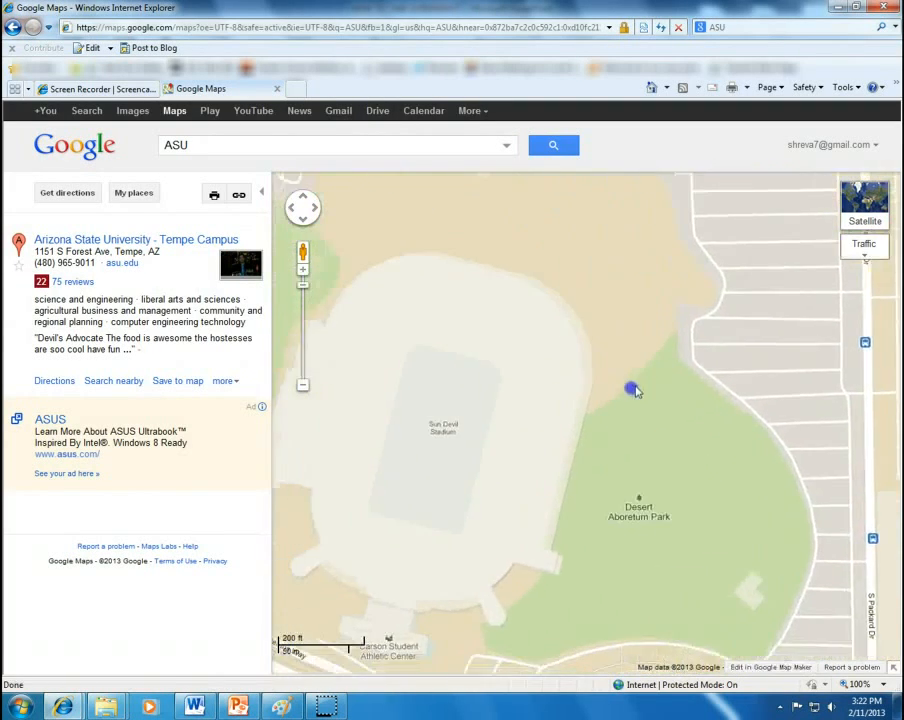
{"action": "scroll", "coordinate": [636, 391], "scroll_direction": "down", "scroll_amount": 1}
{"action": "left_click_drag", "start_coordinate": [663, 337], "coordinate": [611, 444]}
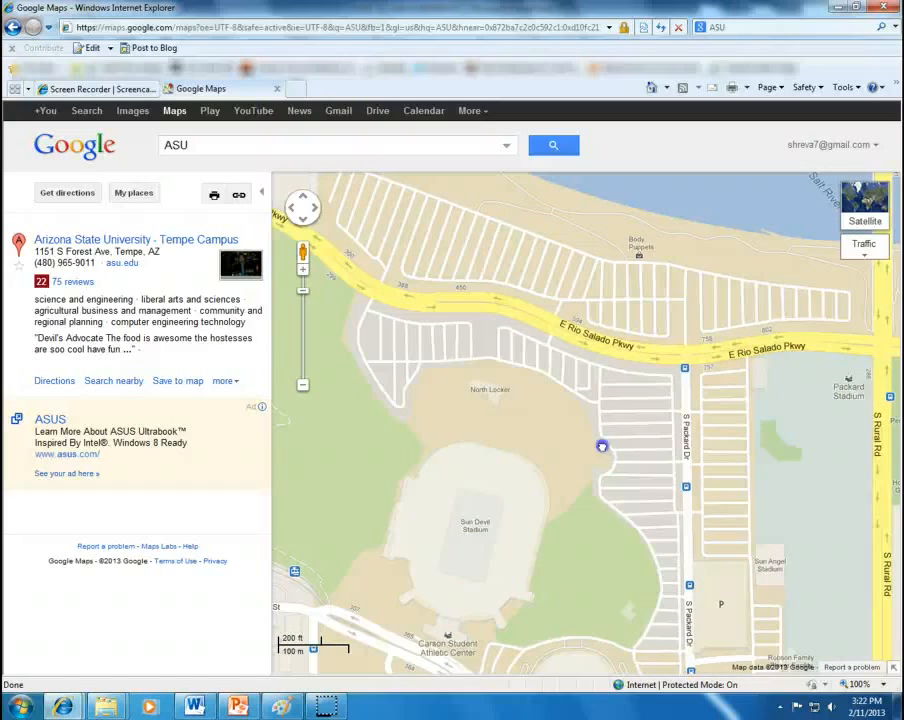
{"action": "left_click_drag", "start_coordinate": [611, 444], "coordinate": [578, 441]}
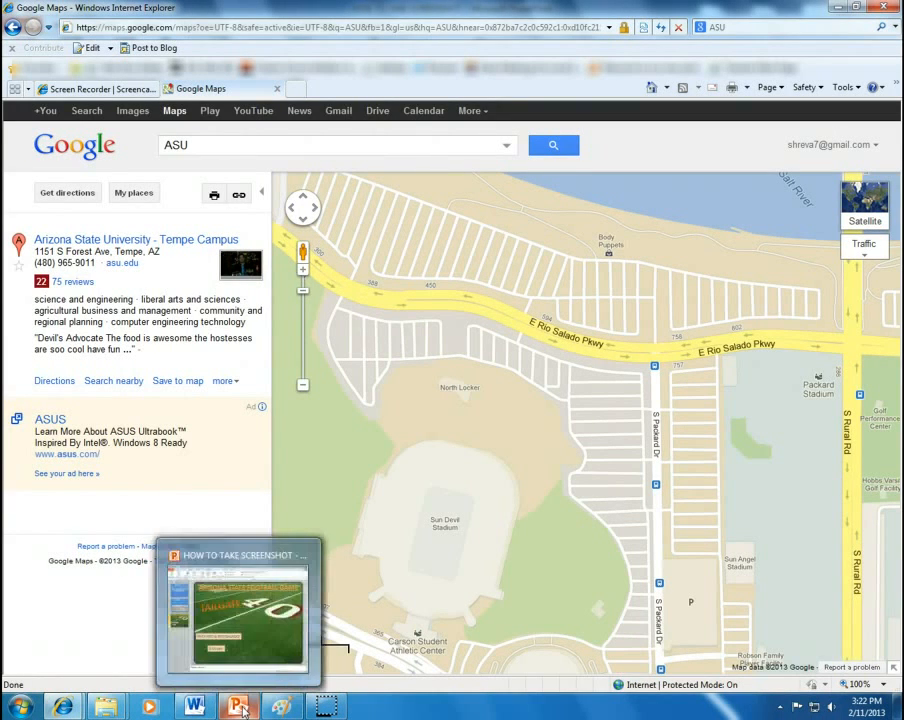
Step: Paste the uncropped map screenshot onto the tailgate slide, reposition and shrink it, then delete it
{"action": "left_click", "coordinate": [240, 615]}
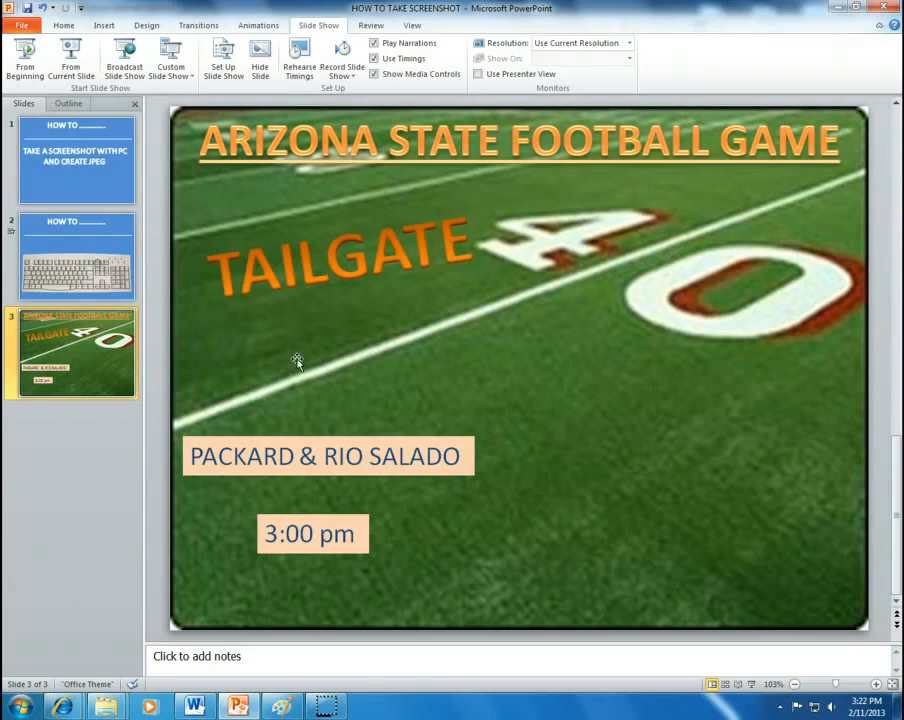
{"action": "key", "text": "ctrl+v"}
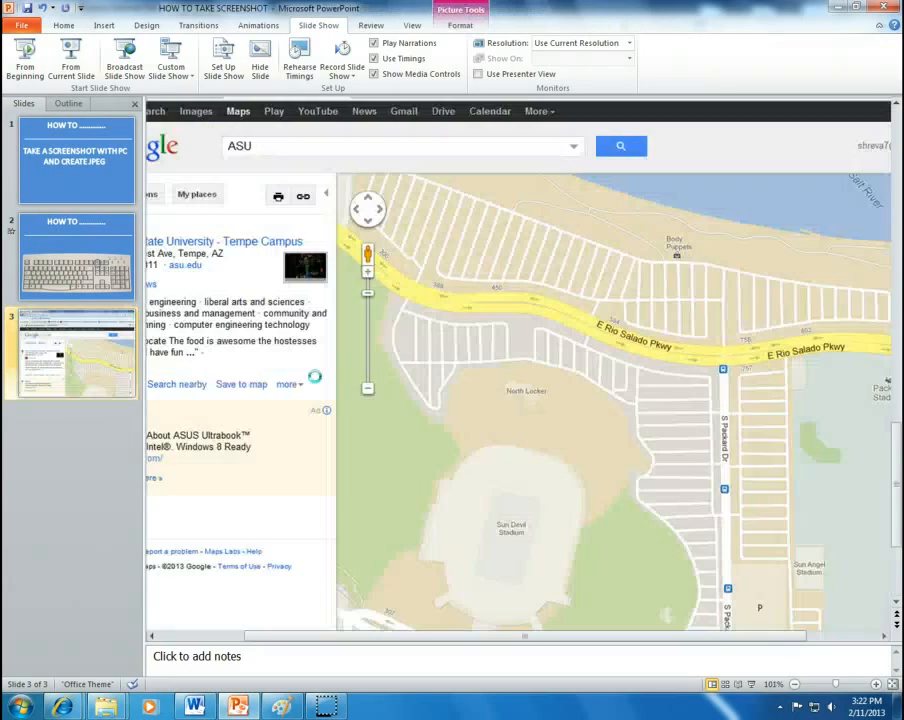
{"action": "left_click_drag", "start_coordinate": [596, 402], "coordinate": [401, 288]}
{"action": "left_click_drag", "start_coordinate": [519, 351], "coordinate": [391, 497]}
{"action": "left_click_drag", "start_coordinate": [755, 101], "coordinate": [733, 205]}
{"action": "left_click_drag", "start_coordinate": [740, 146], "coordinate": [599, 256]}
{"action": "left_click_drag", "start_coordinate": [405, 487], "coordinate": [605, 384]}
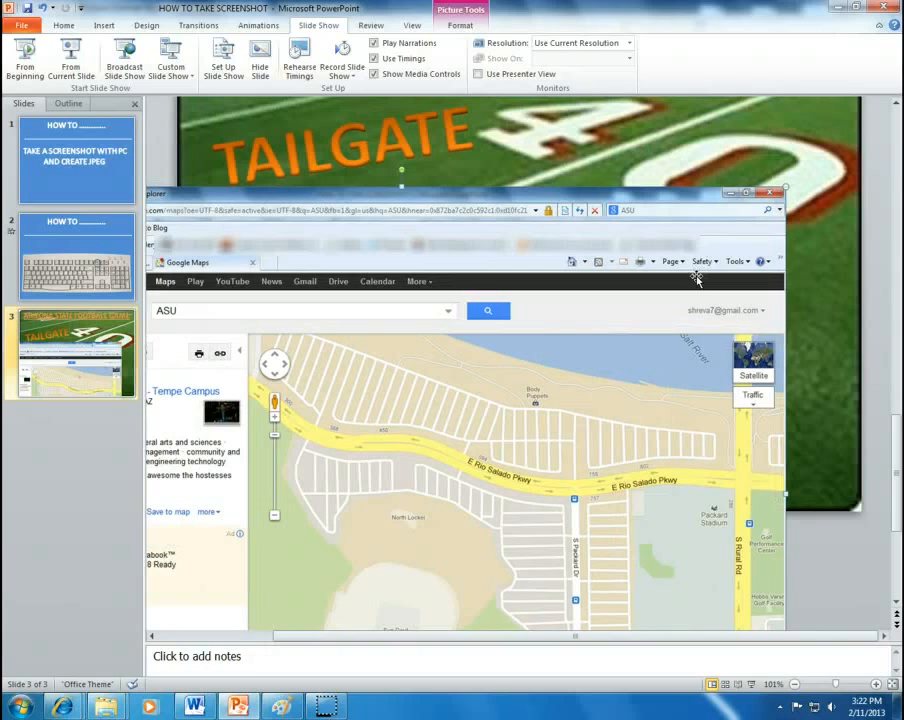
{"action": "key", "text": "Delete"}
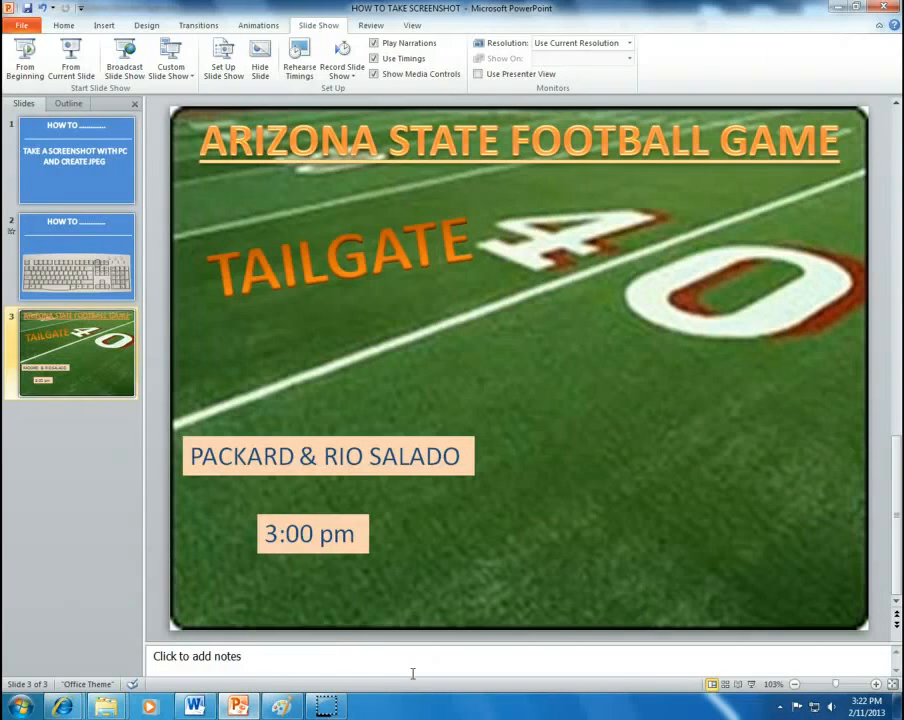
{"action": "left_click", "coordinate": [281, 706]}
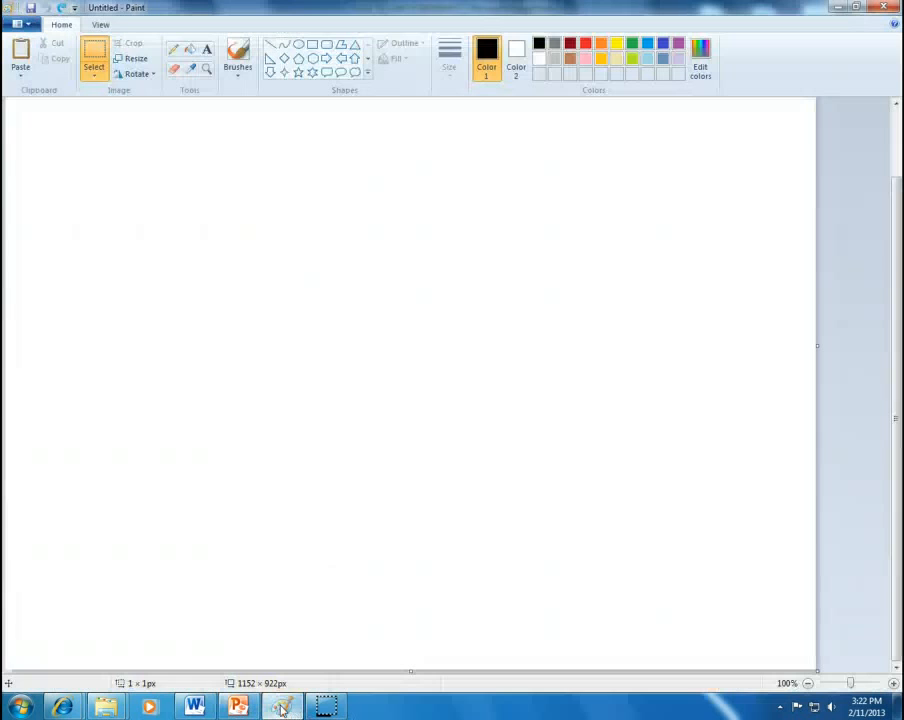
Step: Paste the browser screenshot into Paint and crop off the title and address bars
{"action": "key", "text": "ctrl+v"}
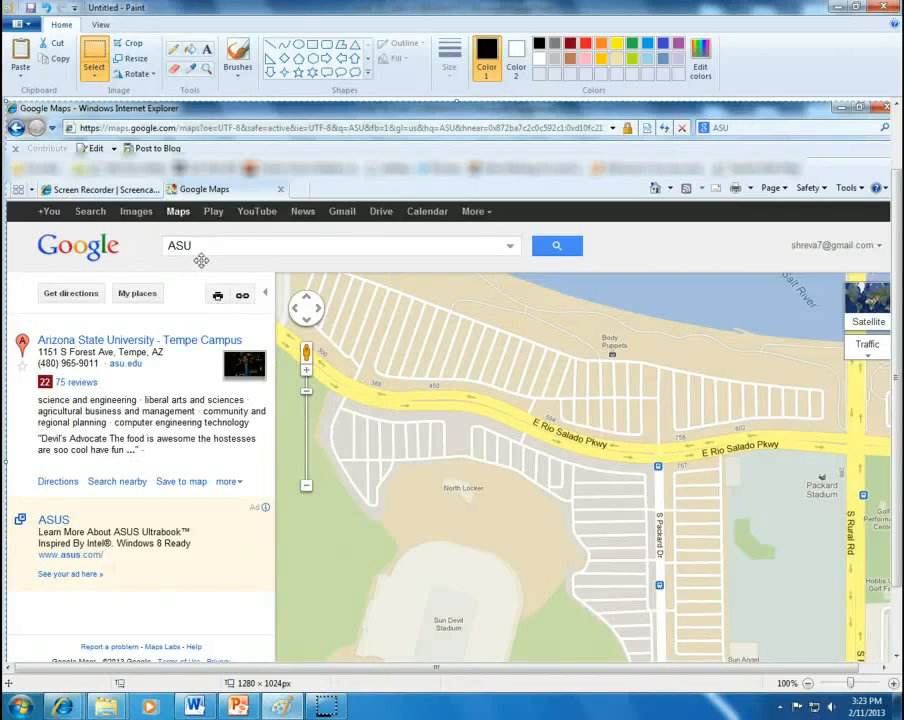
{"action": "left_click", "coordinate": [137, 47]}
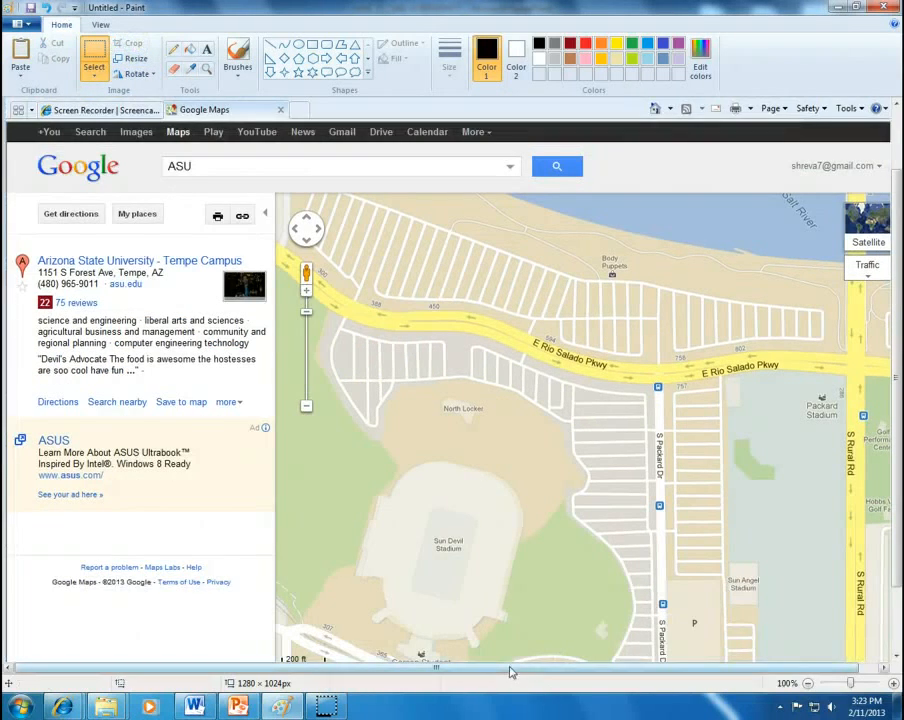
{"action": "left_click_drag", "start_coordinate": [506, 666], "coordinate": [536, 664]}
{"action": "left_click_drag", "start_coordinate": [894, 402], "coordinate": [895, 376]}
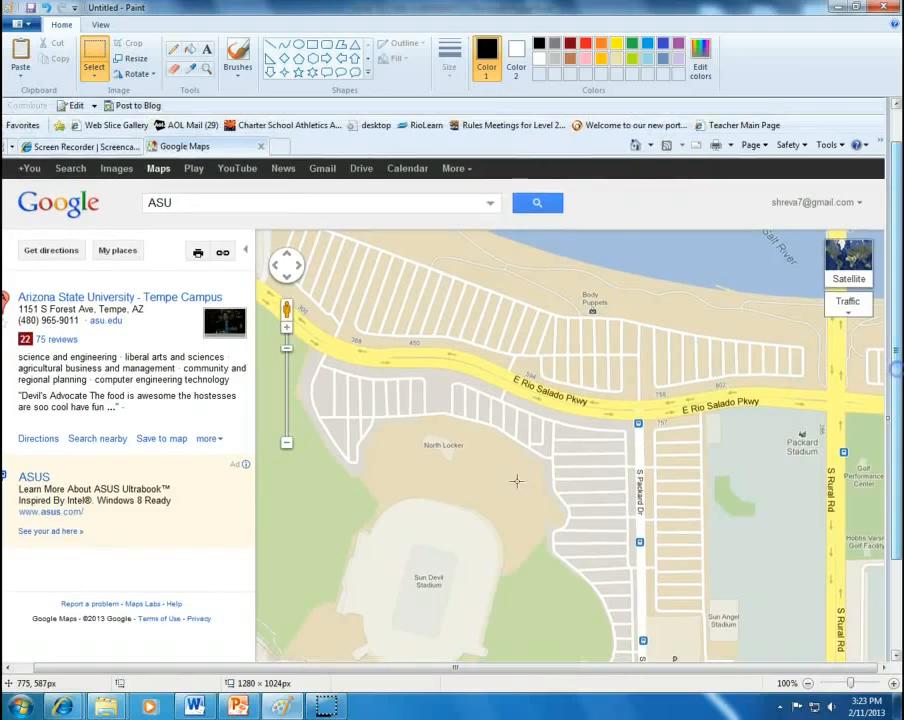
{"action": "scroll", "coordinate": [519, 479], "scroll_direction": "down", "scroll_amount": 2}
{"action": "scroll", "coordinate": [521, 477], "scroll_direction": "up", "scroll_amount": 3}
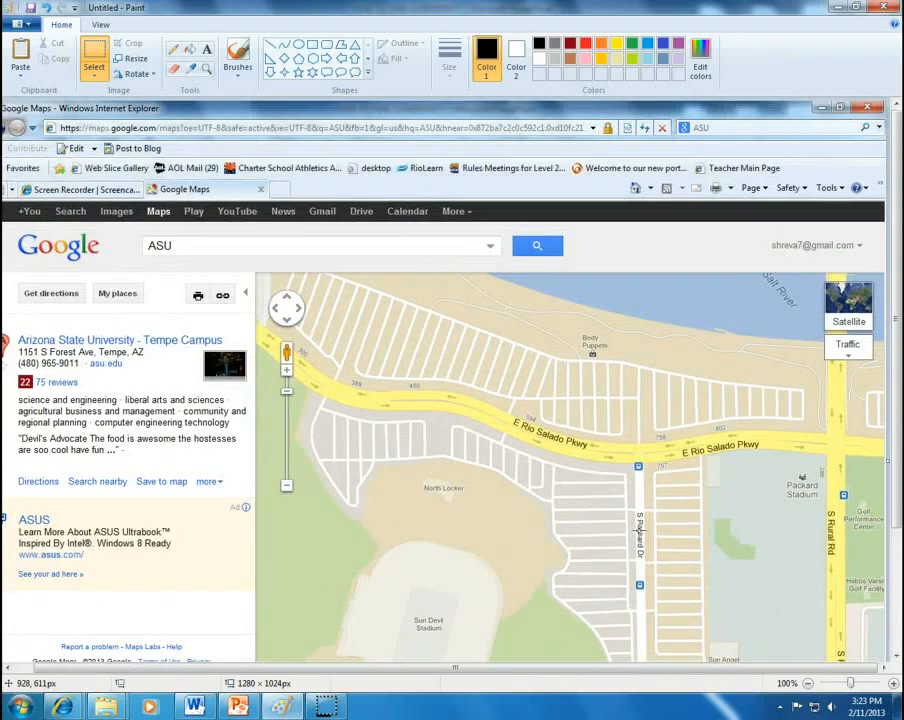
{"action": "scroll", "coordinate": [450, 380], "scroll_direction": "down", "scroll_amount": 3}
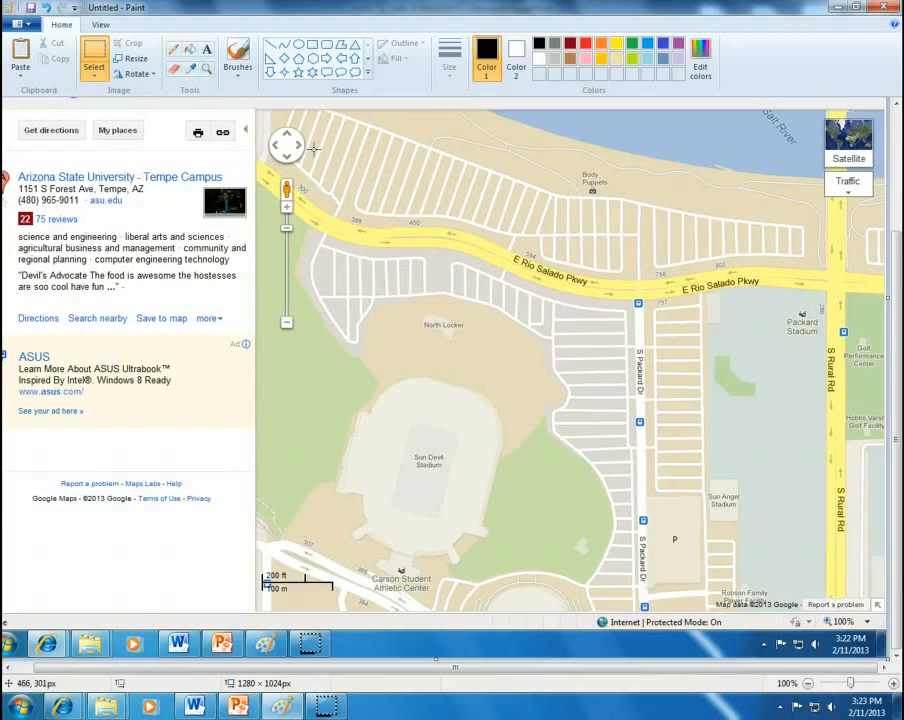
Step: Cut out a 774 × 610px region around the stadium and parking lots
{"action": "mouse_move", "coordinate": [313, 148]}
{"action": "left_mouse_down"}
{"action": "mouse_move", "coordinate": [370, 580]}
{"action": "mouse_move", "coordinate": [564, 556]}
{"action": "mouse_move", "coordinate": [864, 579]}
{"action": "mouse_move", "coordinate": [845, 580]}
{"action": "mouse_move", "coordinate": [857, 577]}
{"action": "left_mouse_up"}
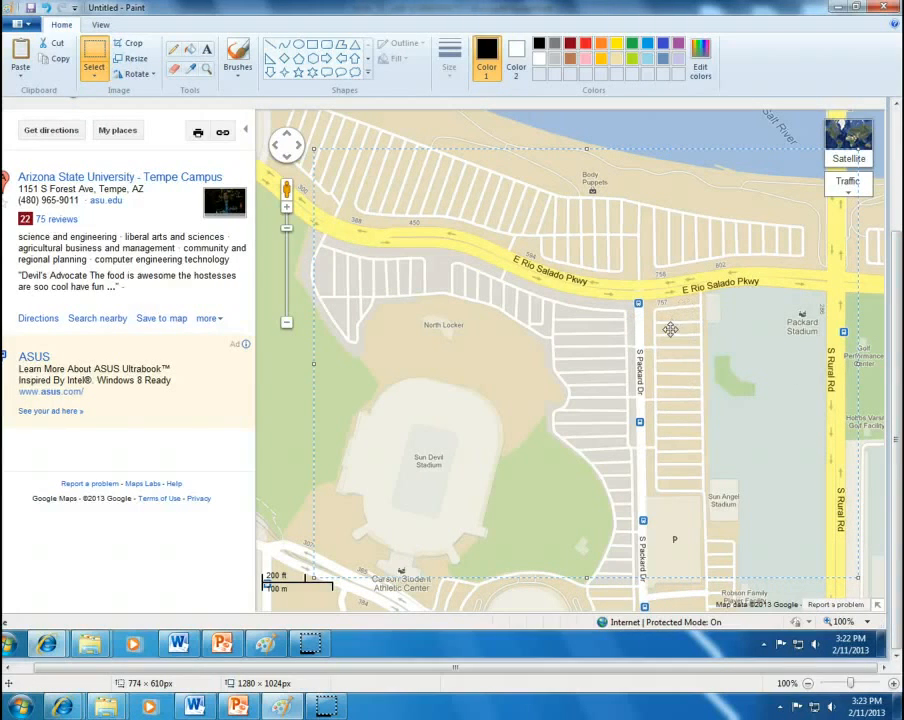
{"action": "key", "text": "Delete"}
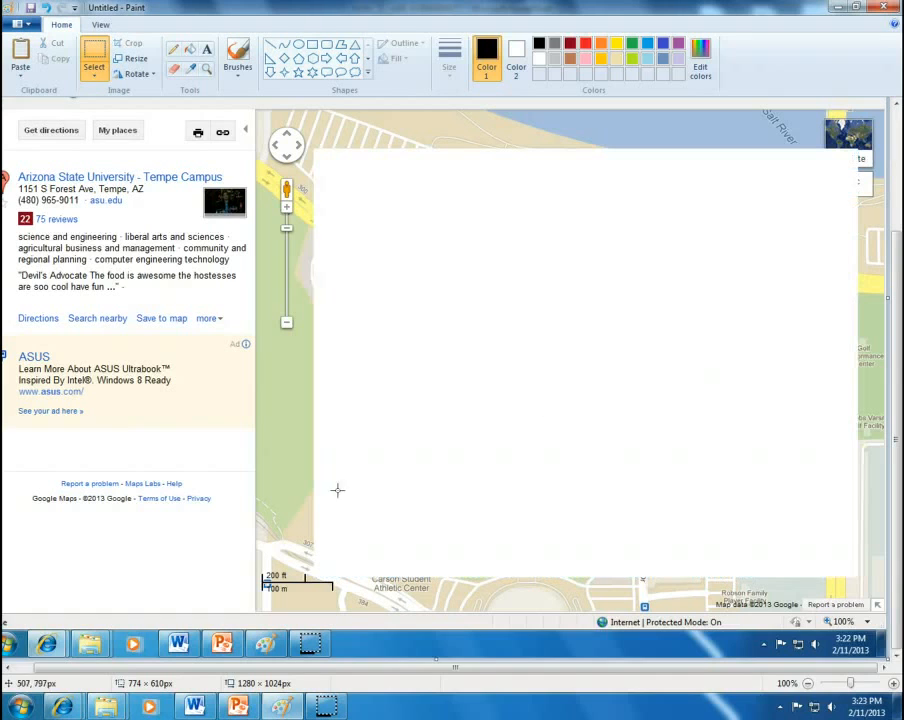
{"action": "left_click", "coordinate": [238, 707]}
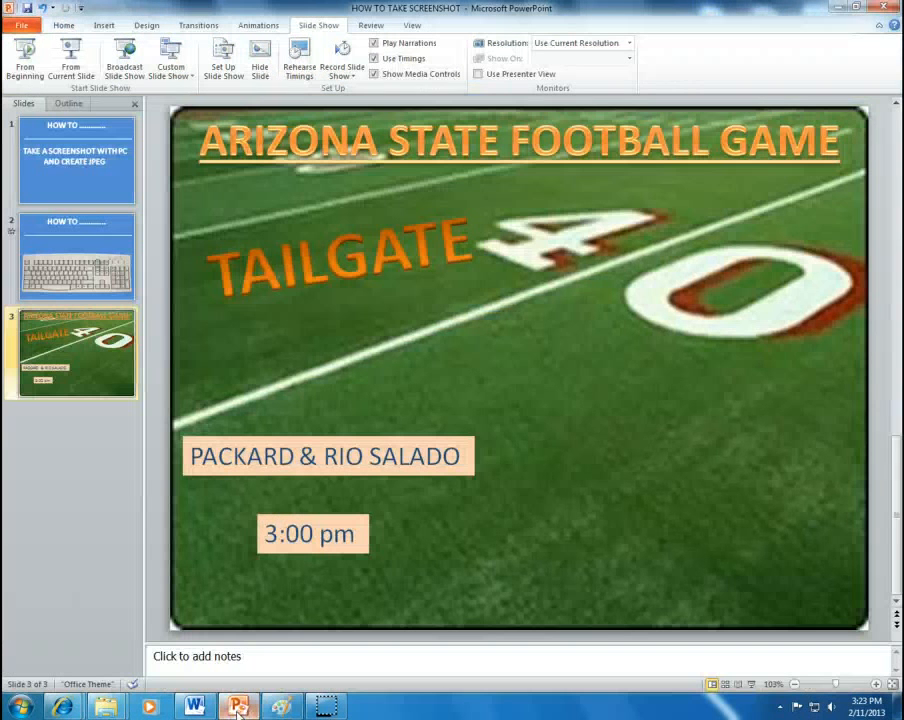
Step: Paste the cropped map onto slide 3, resize it, and place it lower right beside the address and time text
{"action": "key", "text": "ctrl+v"}
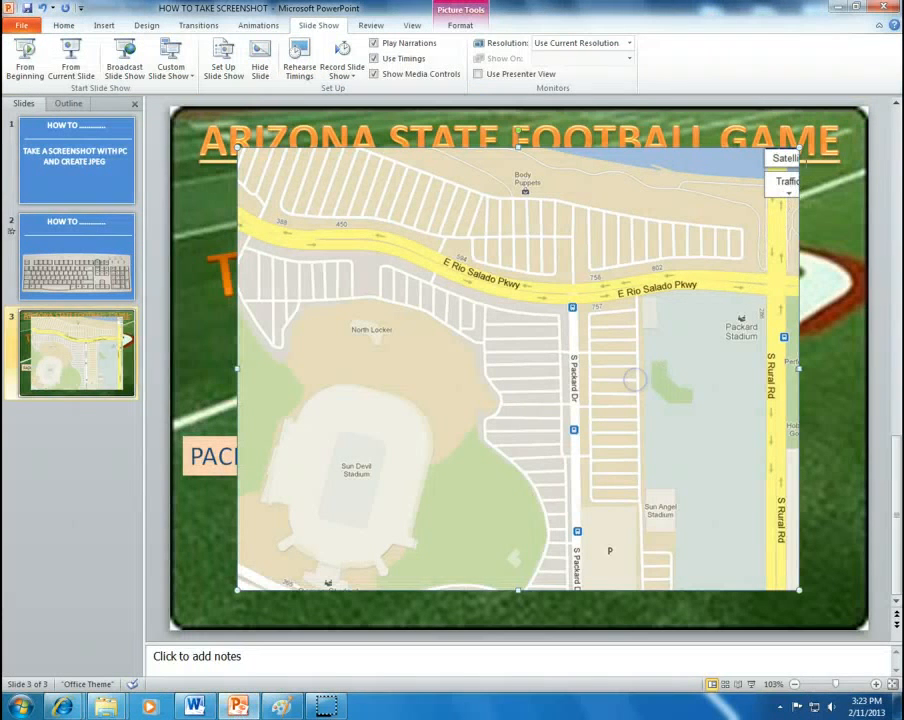
{"action": "left_click_drag", "start_coordinate": [800, 145], "coordinate": [490, 390]}
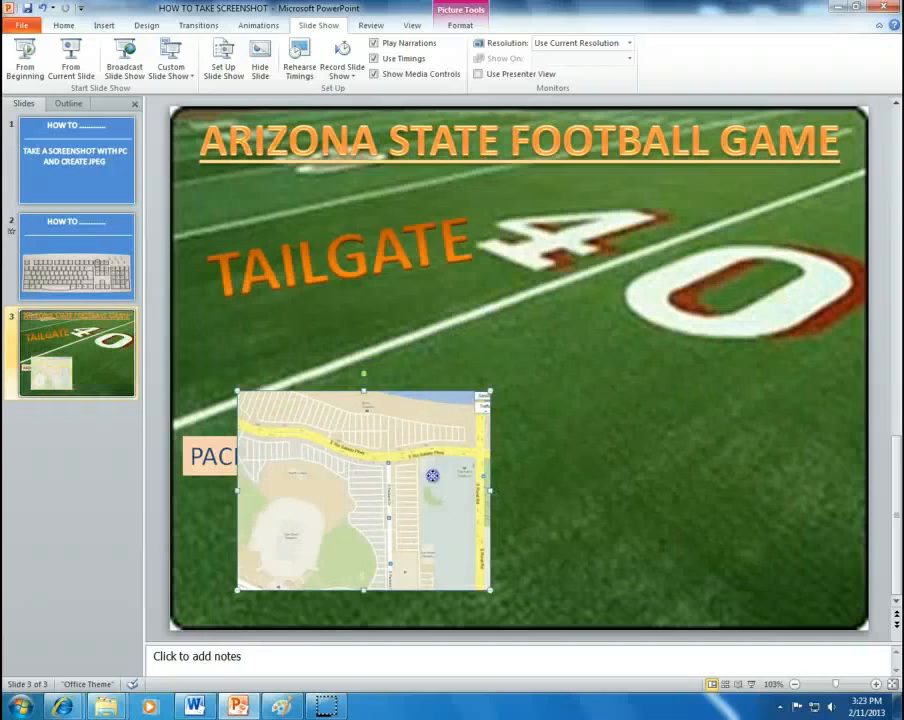
{"action": "left_click_drag", "start_coordinate": [385, 480], "coordinate": [655, 458]}
{"action": "left_click_drag", "start_coordinate": [758, 369], "coordinate": [836, 345]}
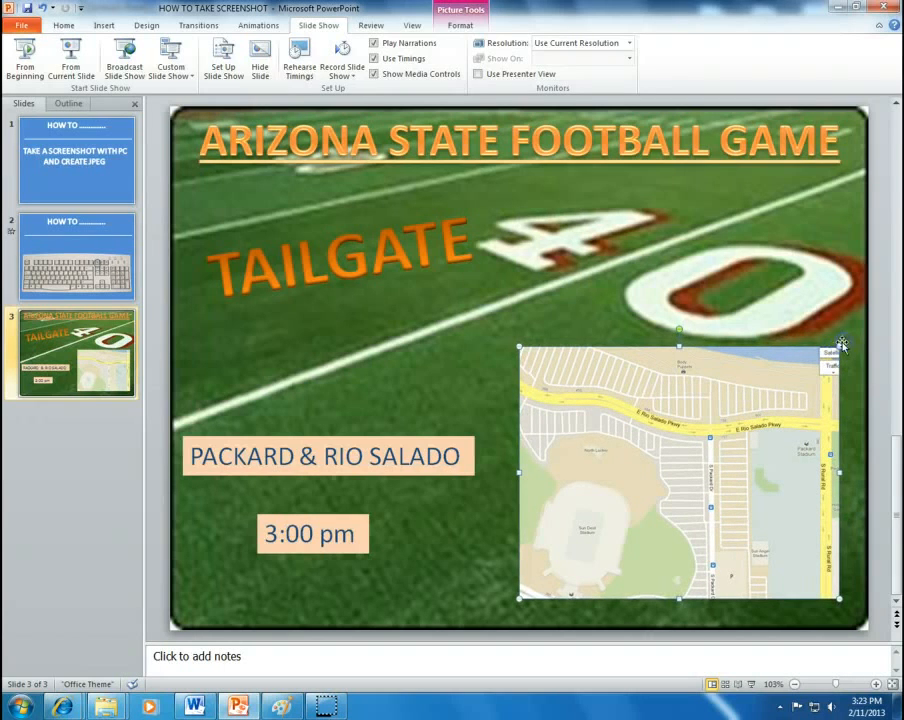
{"action": "mouse_move", "coordinate": [720, 400]}
{"action": "left_mouse_down"}
{"action": "mouse_move", "coordinate": [704, 400]}
{"action": "mouse_move", "coordinate": [713, 413]}
{"action": "left_mouse_up"}
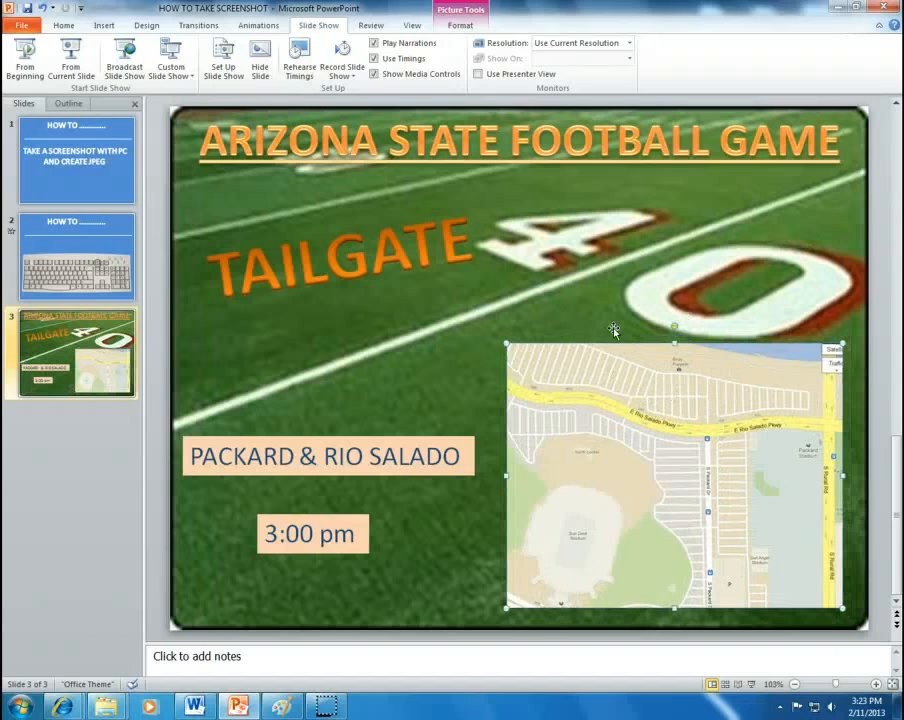
{"action": "left_click", "coordinate": [432, 233]}
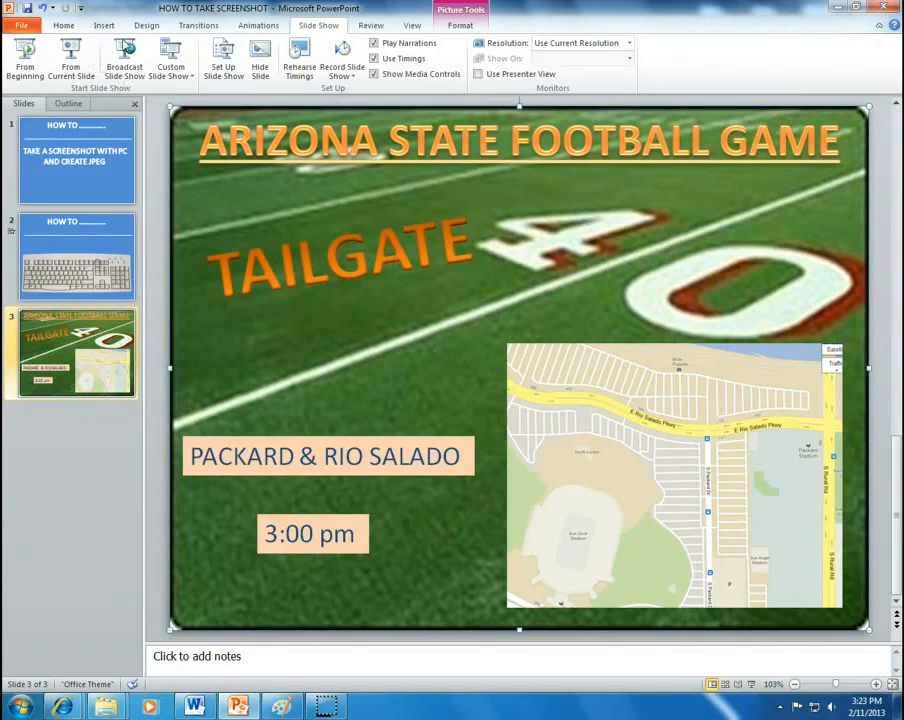
{"action": "left_click", "coordinate": [104, 25]}
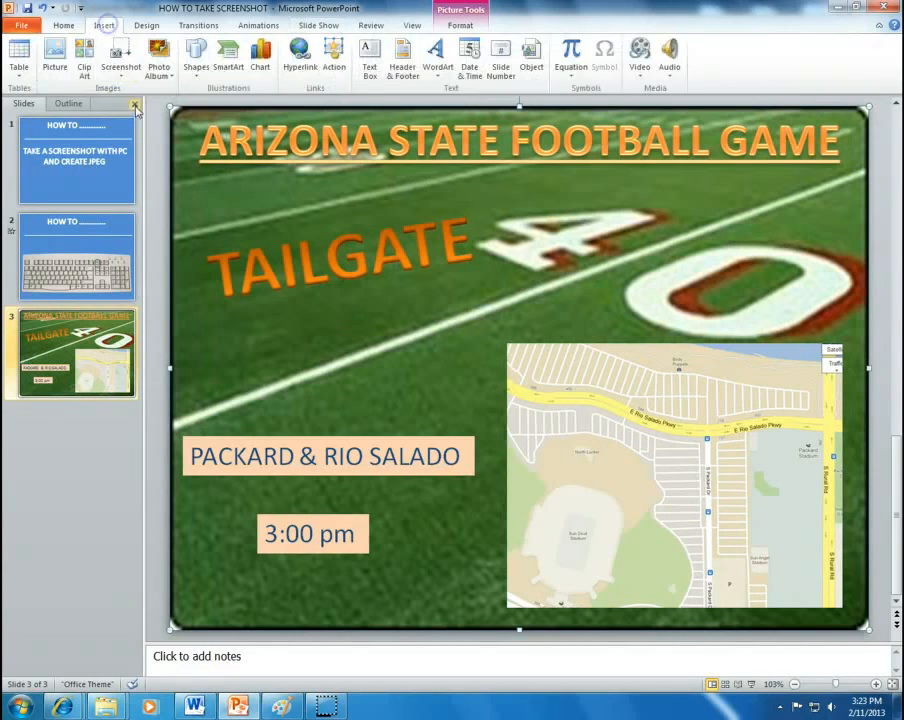
Step: Draw a small oval circle on the map at the Packard Dr and Rio Salado Pkwy corner
{"action": "left_click", "coordinate": [193, 66]}
{"action": "left_click", "coordinate": [247, 100]}
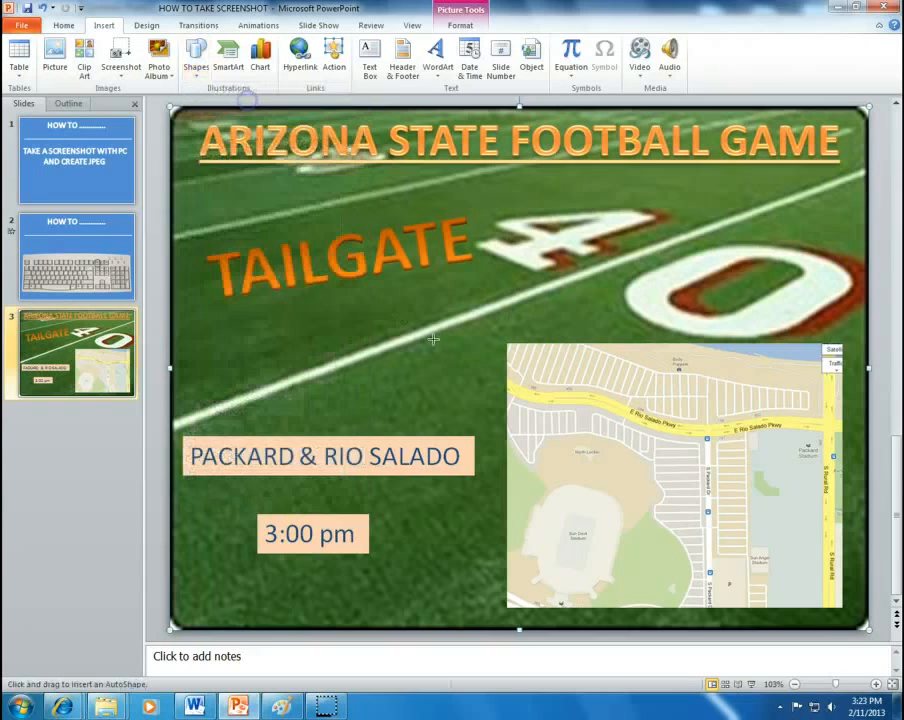
{"action": "left_click_drag", "start_coordinate": [655, 435], "coordinate": [733, 506]}
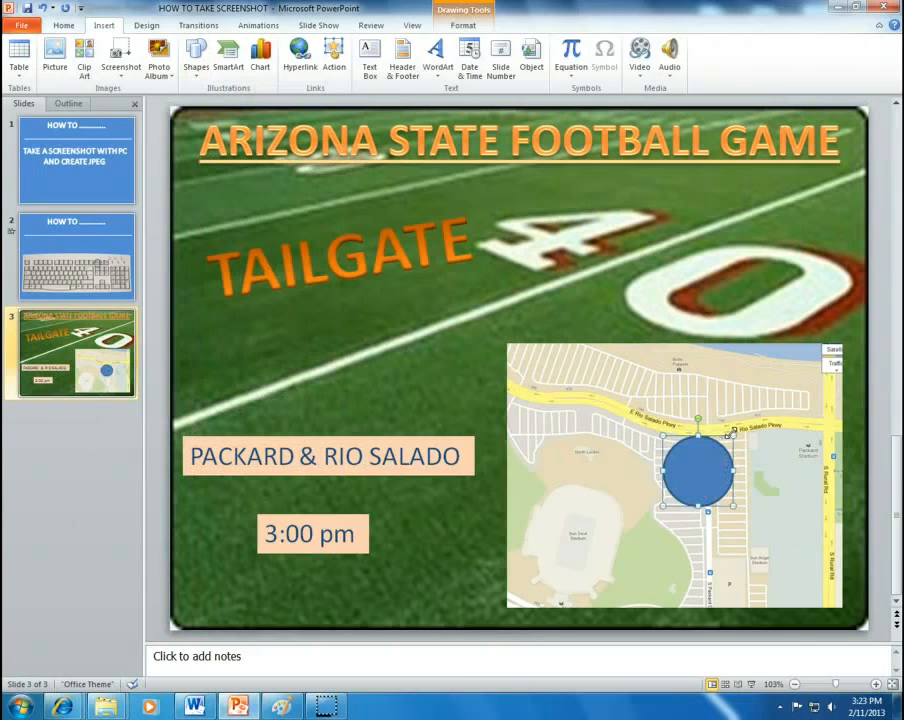
{"action": "left_click_drag", "start_coordinate": [732, 434], "coordinate": [690, 449]}
Step: Apply an orange shape style to the circle marker
{"action": "double_click", "coordinate": [689, 449]}
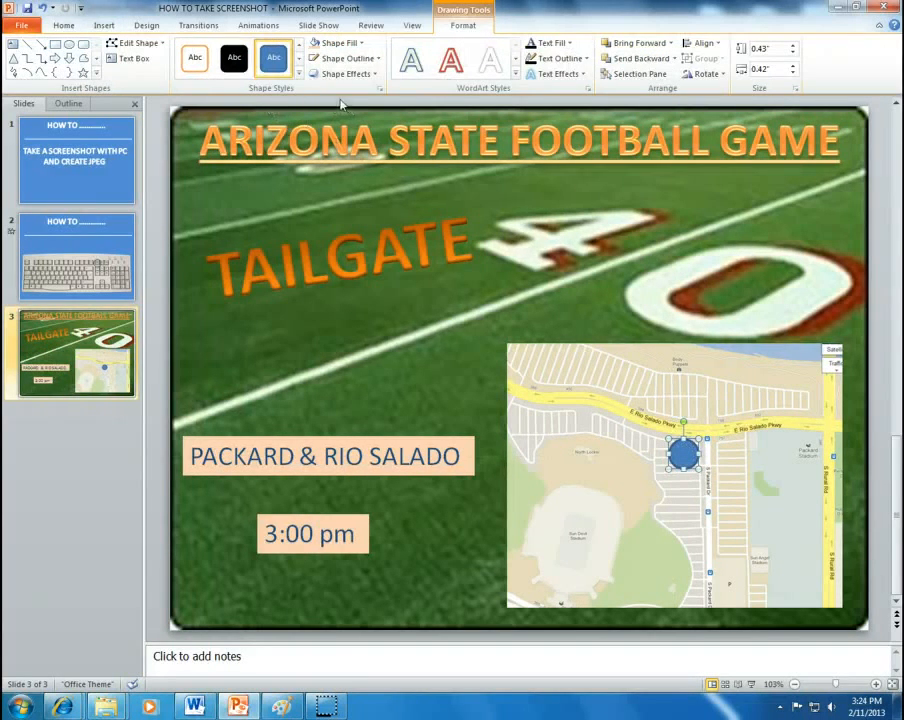
{"action": "left_click", "coordinate": [294, 80]}
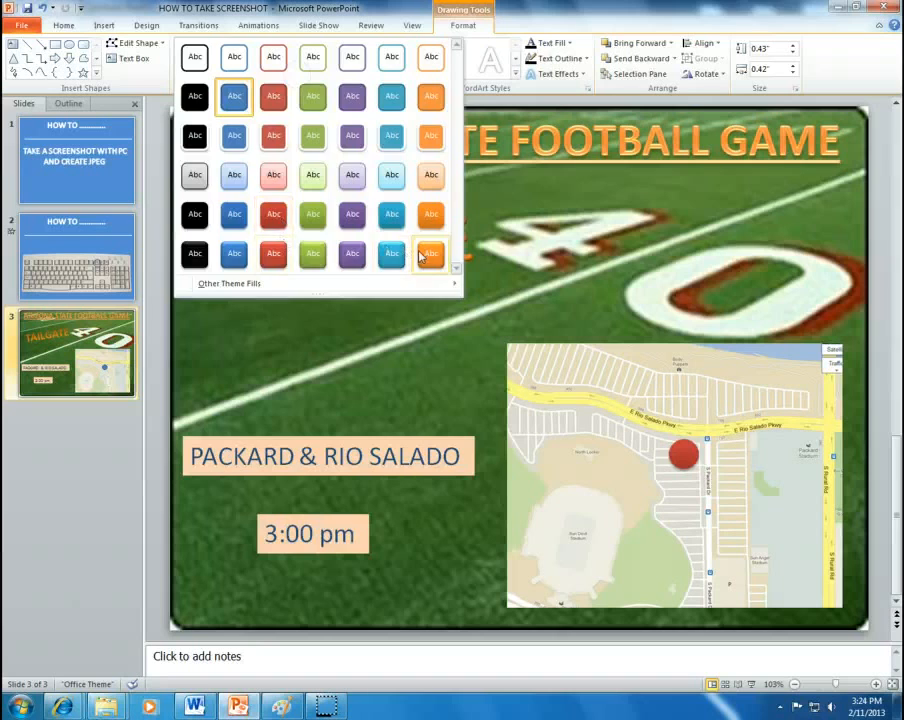
{"action": "left_click", "coordinate": [431, 253]}
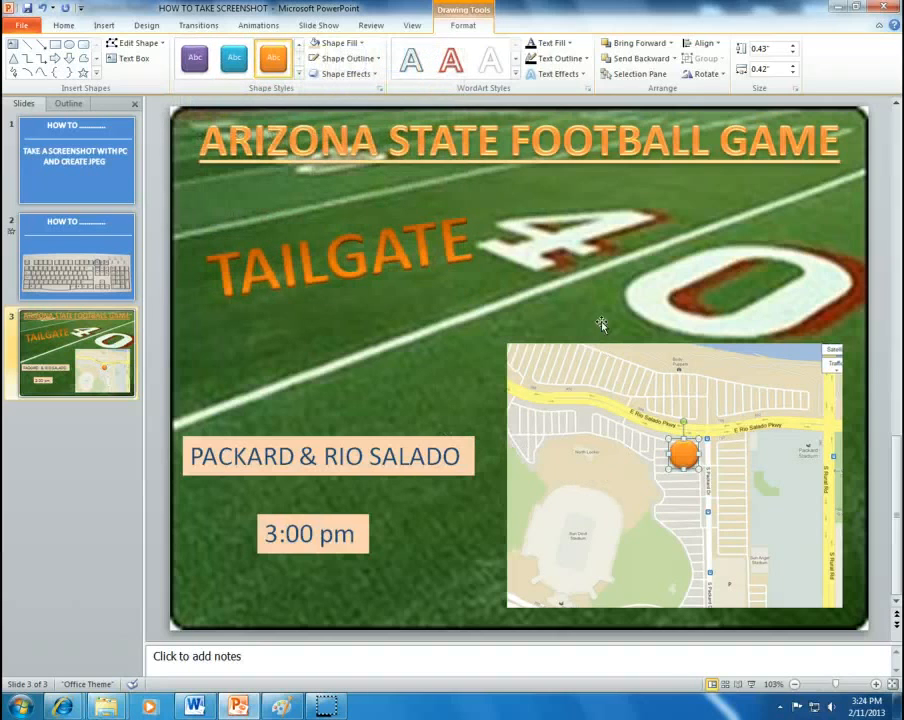
{"action": "left_click", "coordinate": [588, 258]}
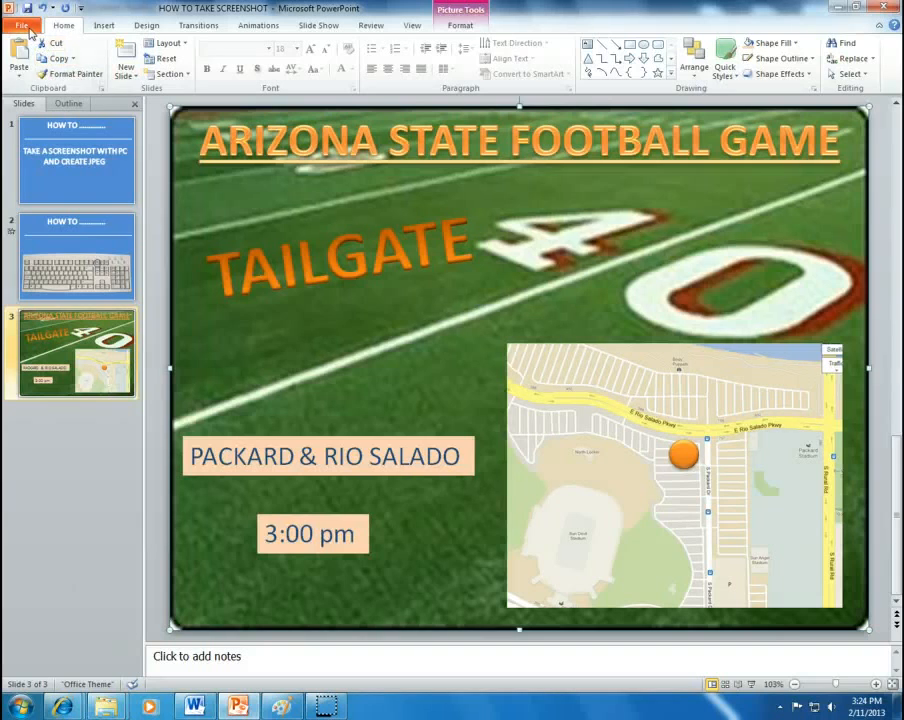
Step: Save only the current slide as JPEG 'HOW TO TAKE SCREENSHOT'
{"action": "left_click", "coordinate": [22, 26]}
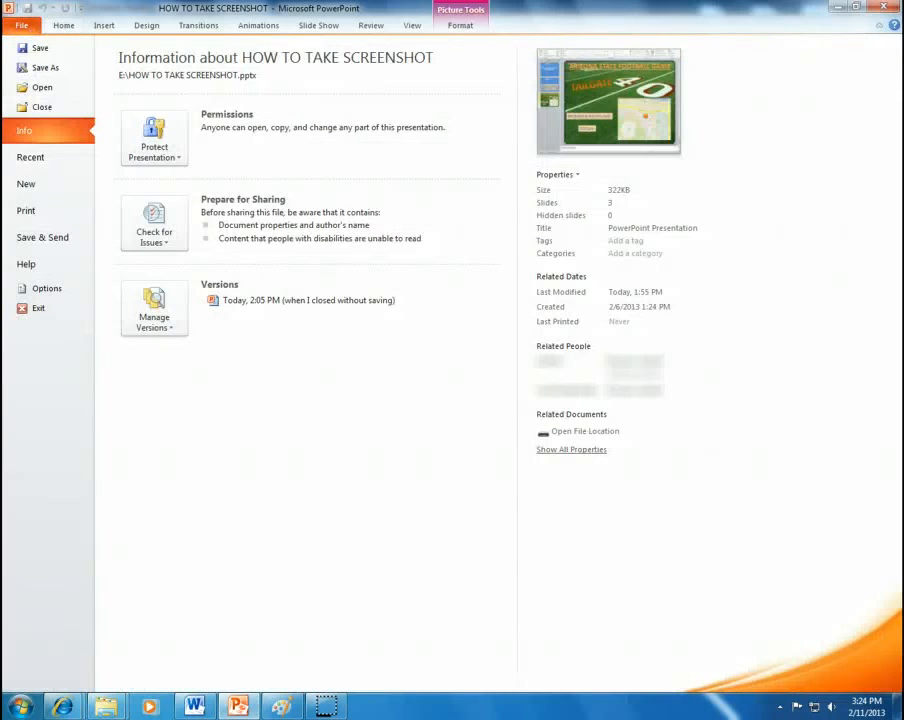
{"action": "left_click", "coordinate": [40, 68]}
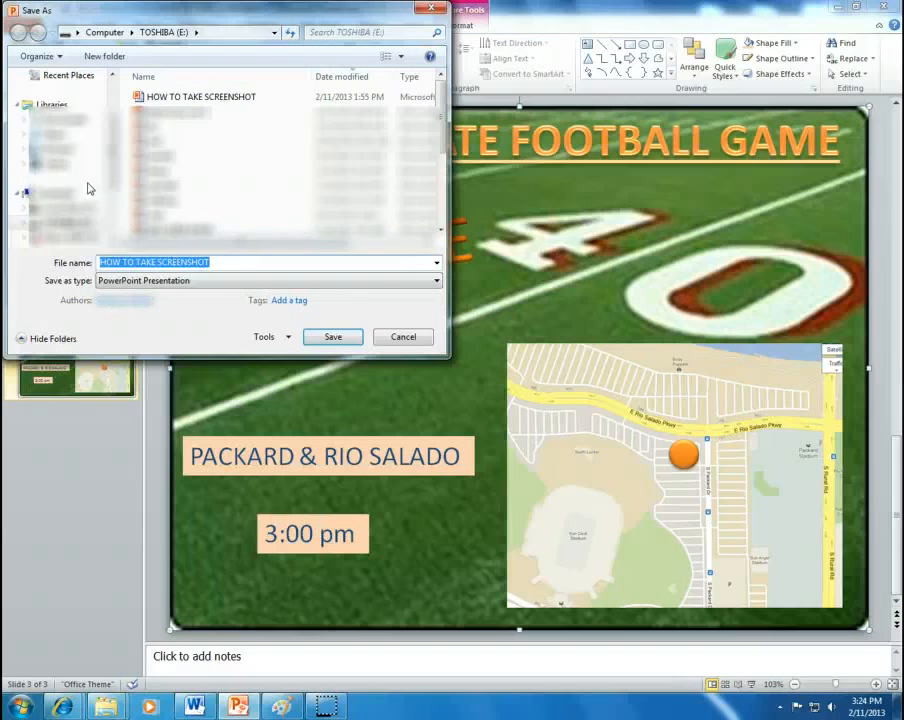
{"action": "left_click", "coordinate": [226, 281]}
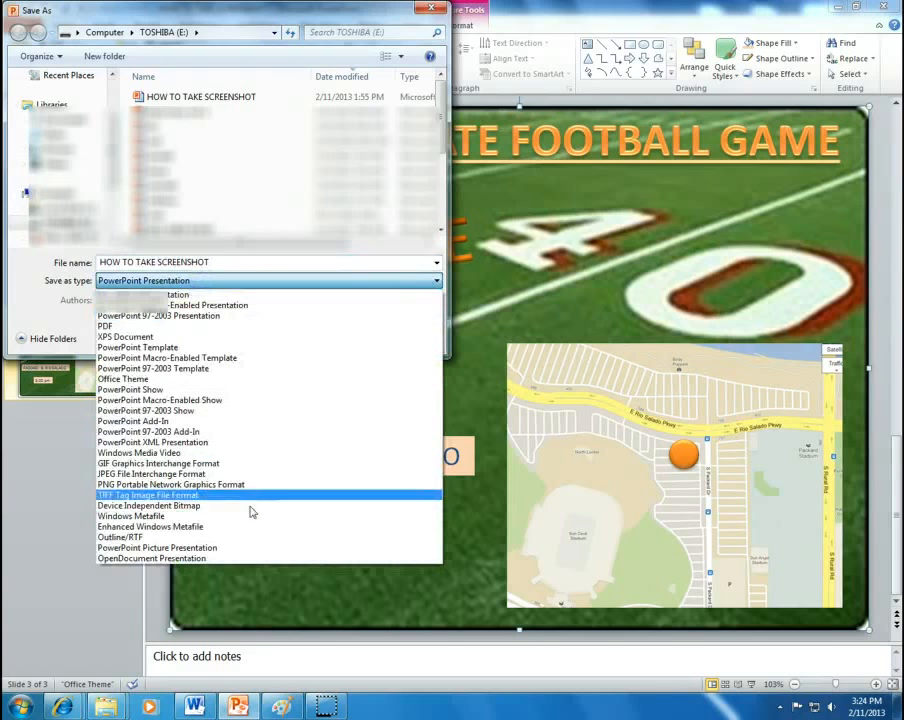
{"action": "left_click", "coordinate": [265, 474]}
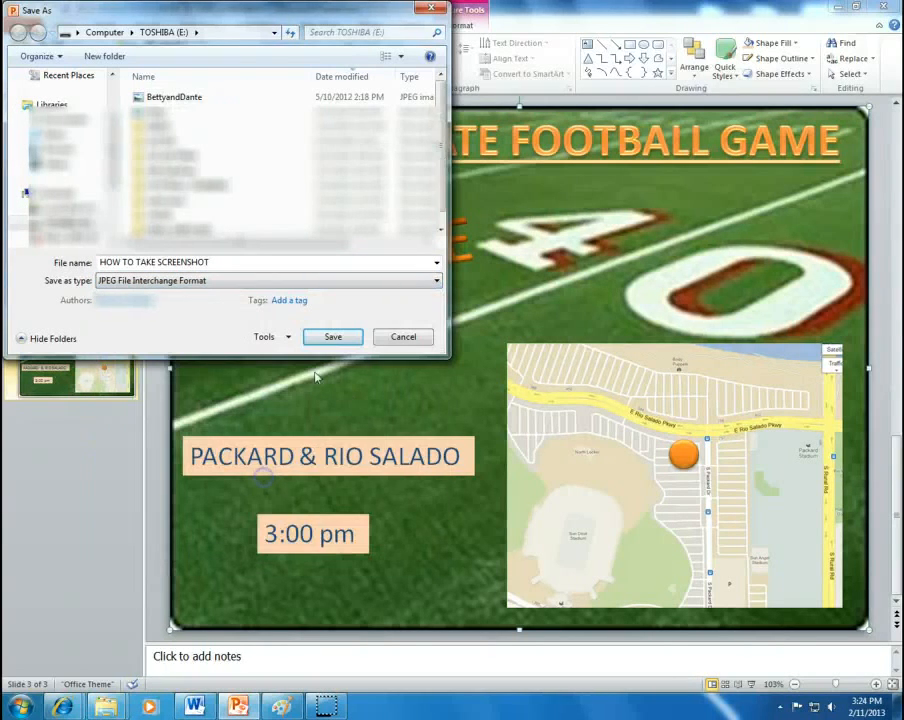
{"action": "left_click", "coordinate": [218, 261]}
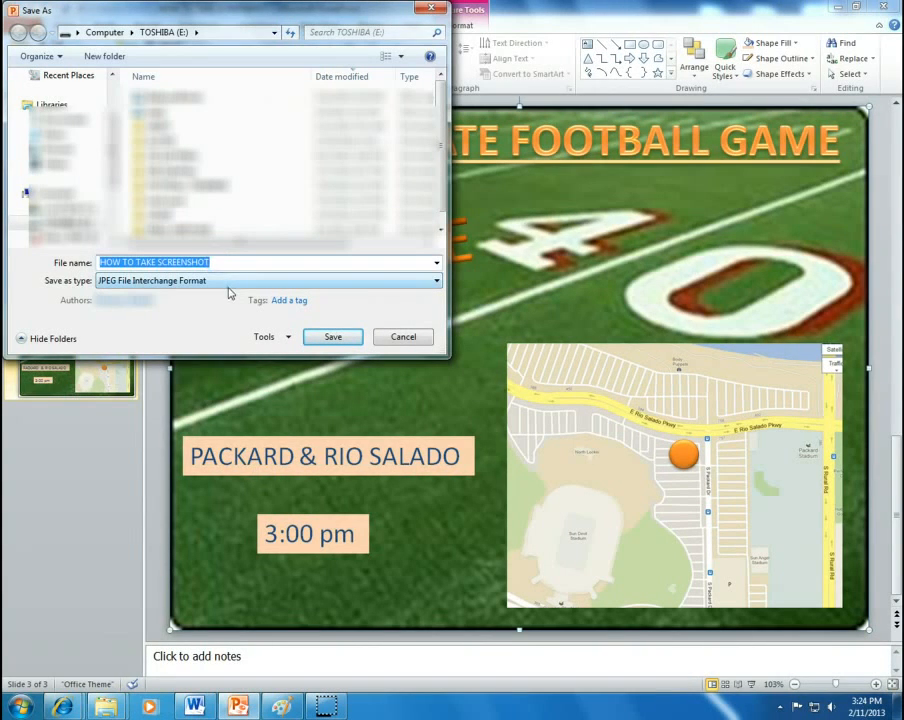
{"action": "left_click", "coordinate": [333, 338]}
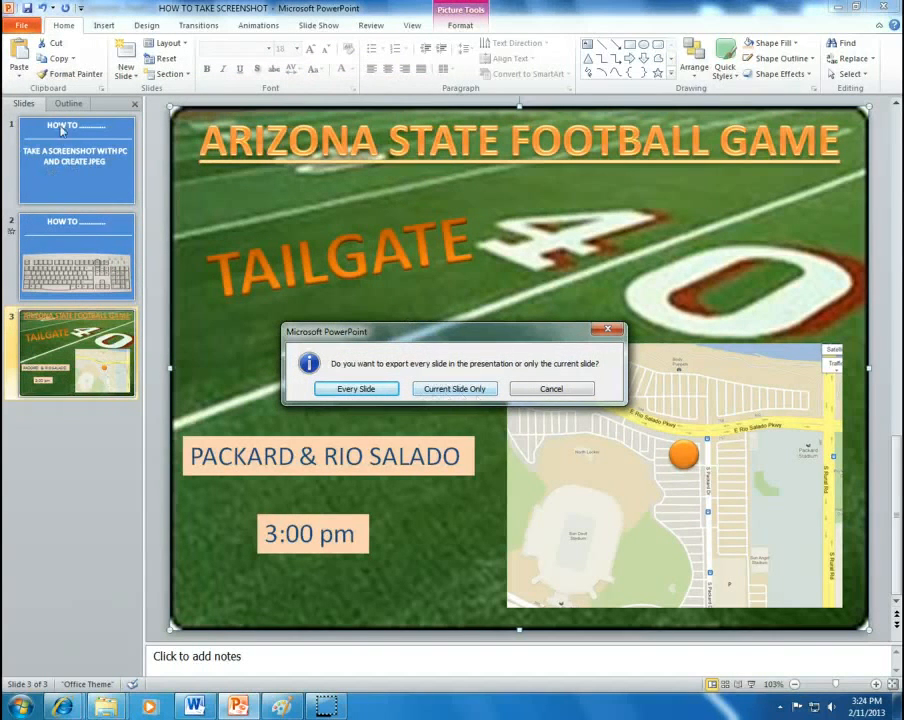
{"action": "left_click", "coordinate": [440, 390]}
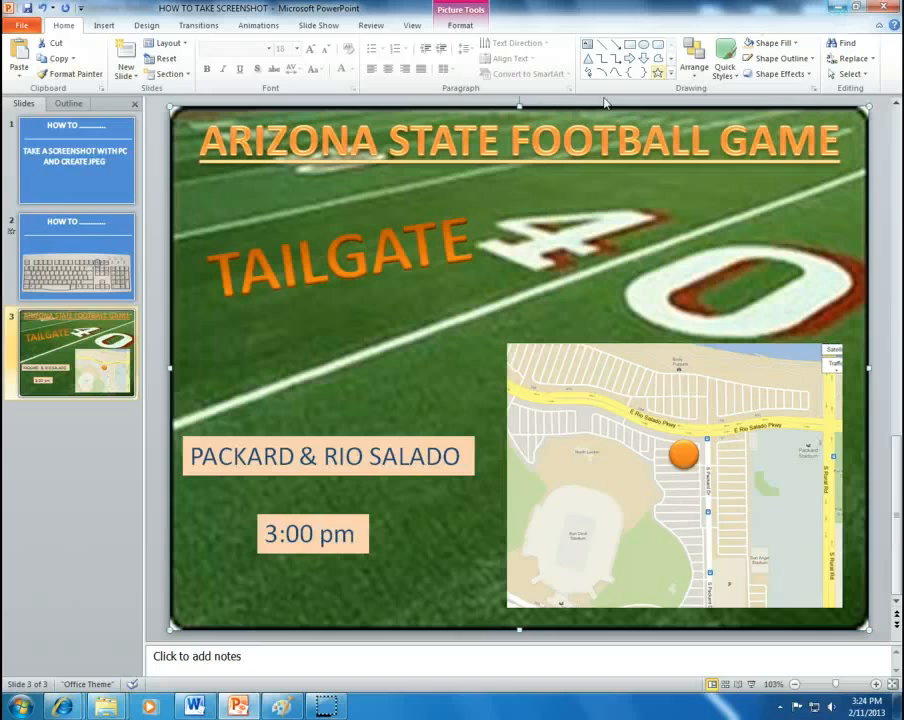
Step: Open the exported JPEG from the TOSHIBA (E:) drive in Windows Photo Viewer
{"action": "left_click", "coordinate": [20, 706]}
{"action": "left_click", "coordinate": [212, 500]}
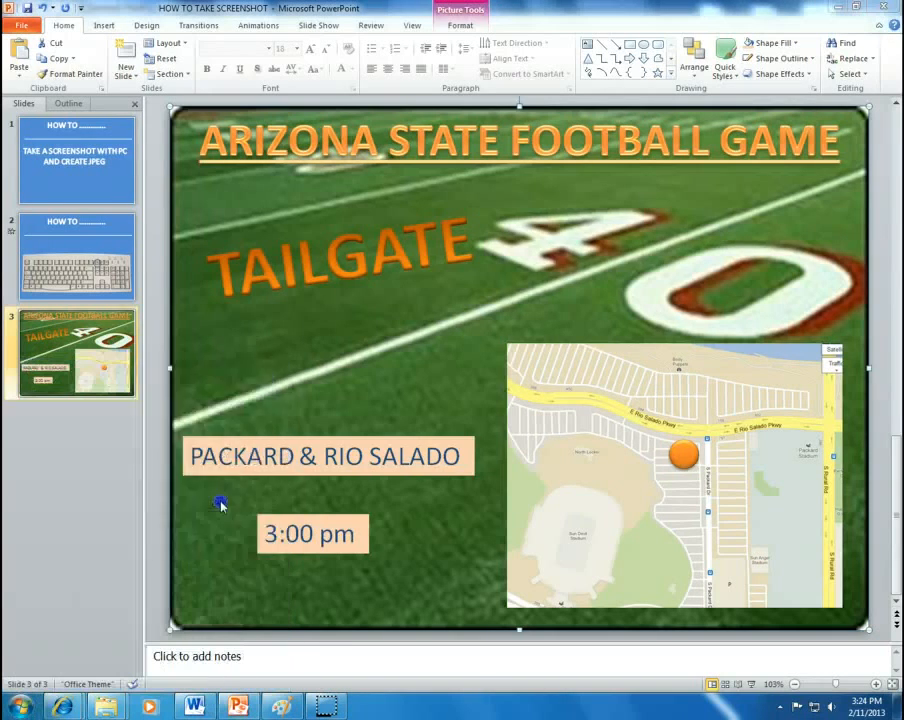
{"action": "double_click", "coordinate": [505, 298]}
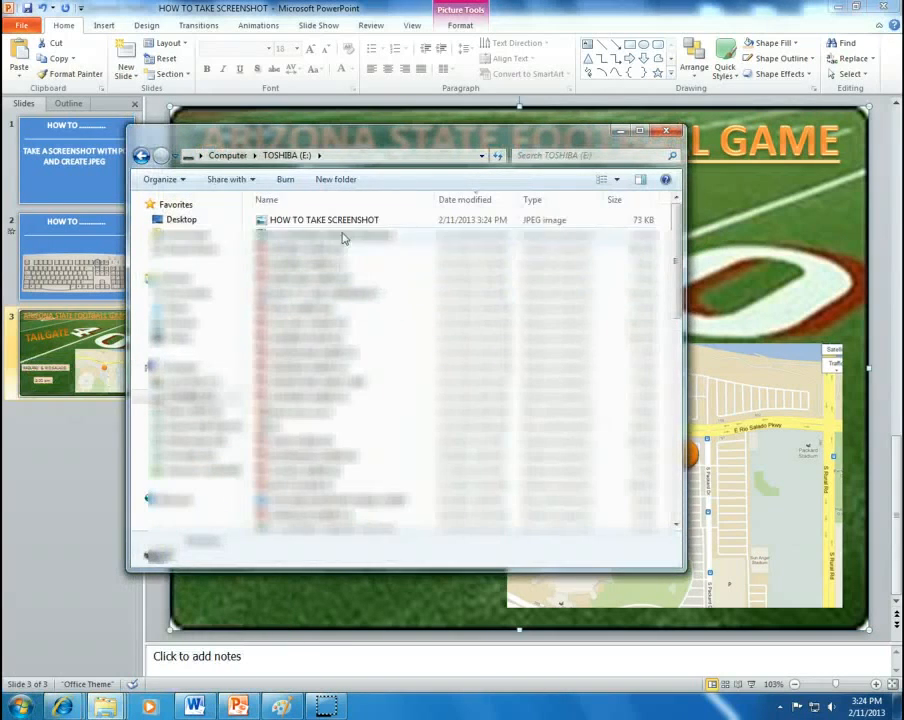
{"action": "double_click", "coordinate": [330, 277]}
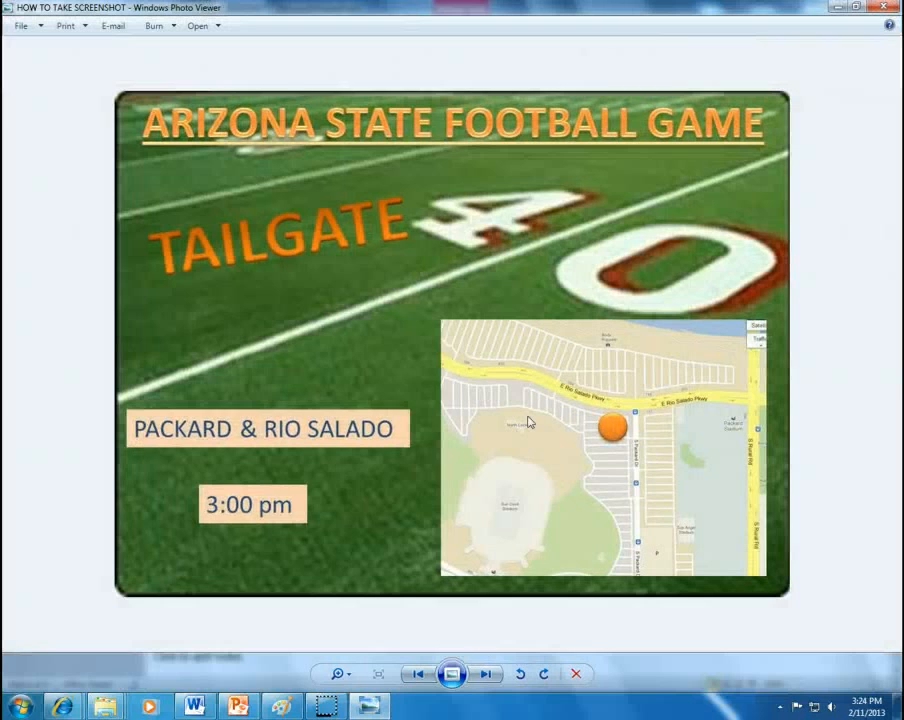